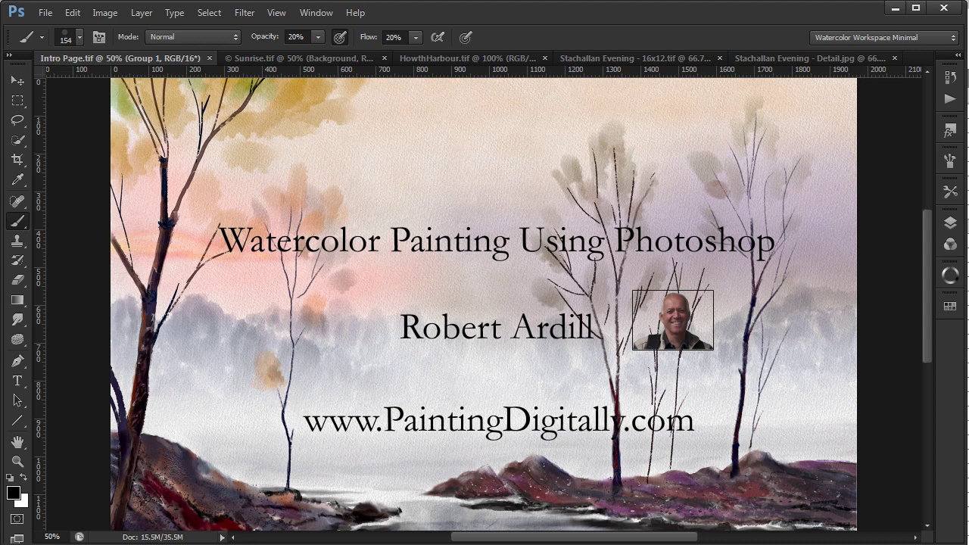
Browse the open paintings: Sunrise, Howth Harbour, Stachallan Evening 16x12 and its detail image.
{"action": "left_click", "coordinate": [298, 58]}
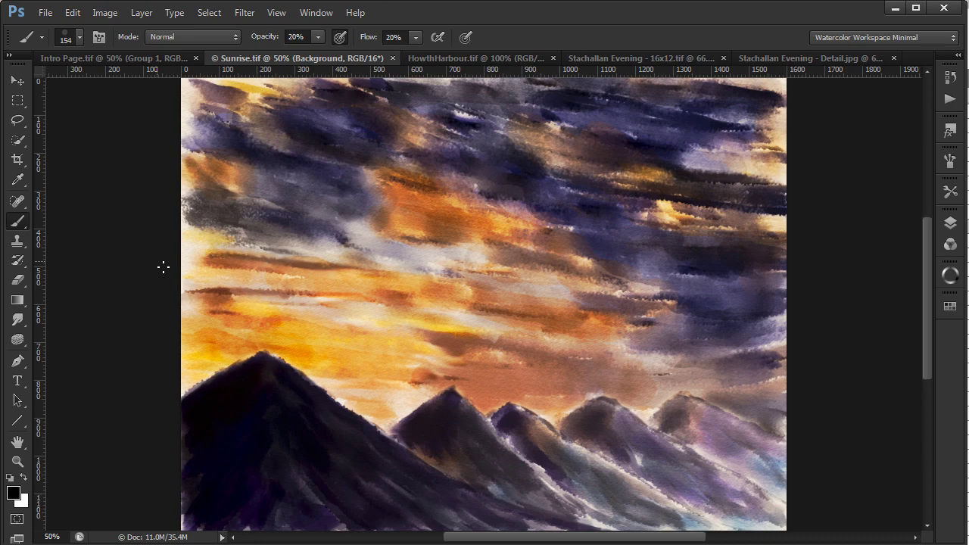
{"action": "left_click", "coordinate": [456, 57]}
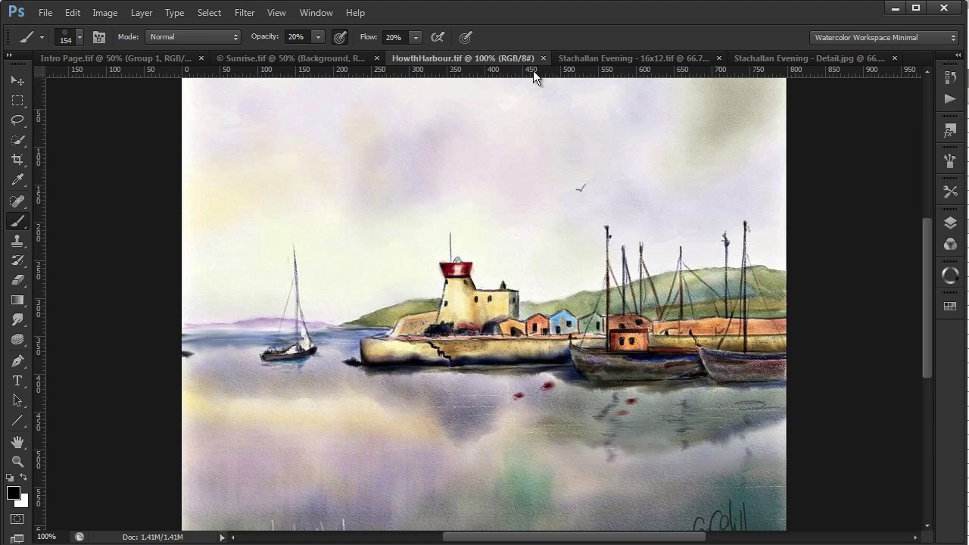
{"action": "left_click", "coordinate": [617, 57]}
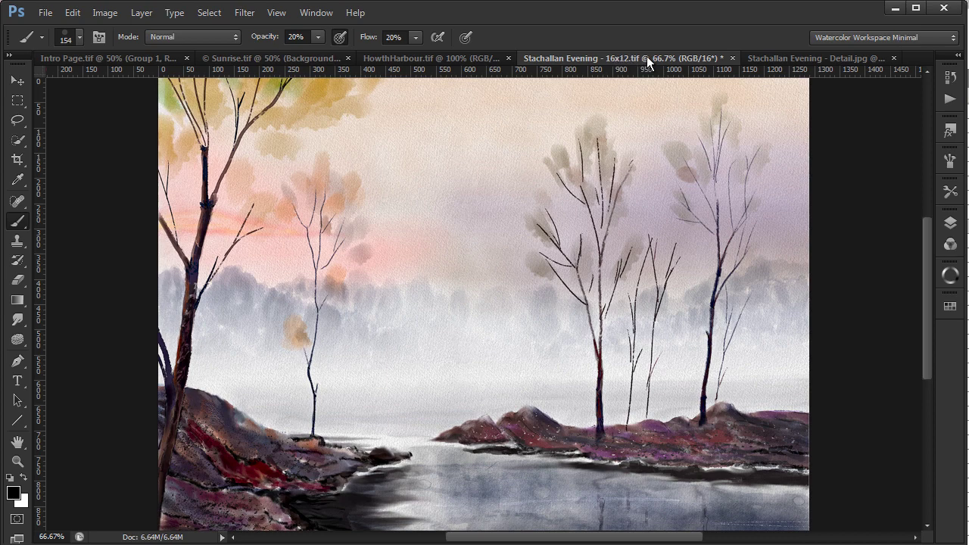
{"action": "left_click", "coordinate": [767, 58]}
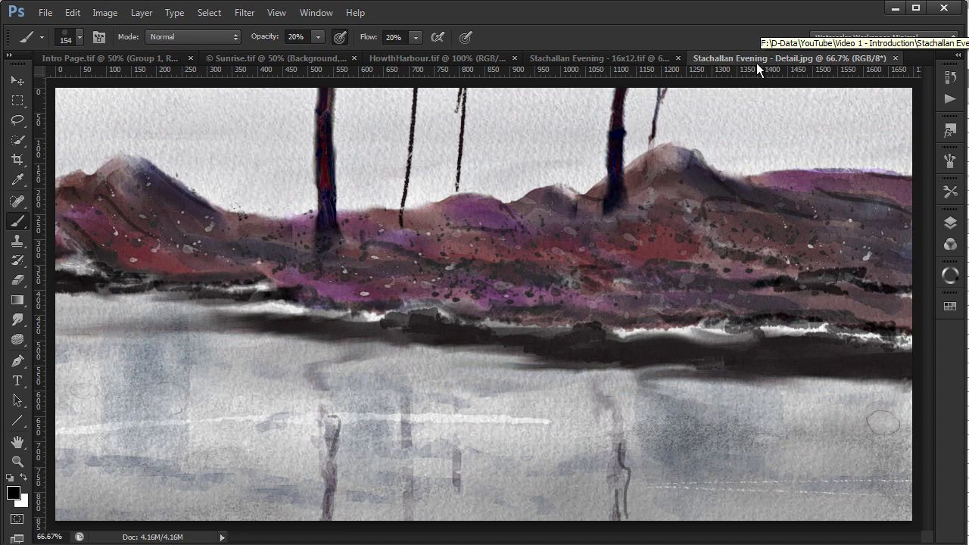
{"action": "left_click", "coordinate": [598, 59]}
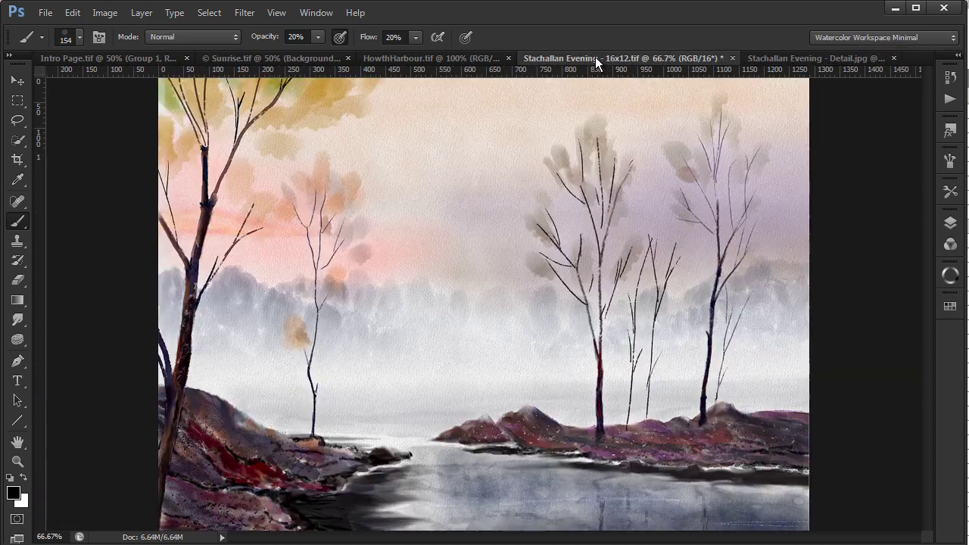
{"action": "left_click", "coordinate": [427, 57]}
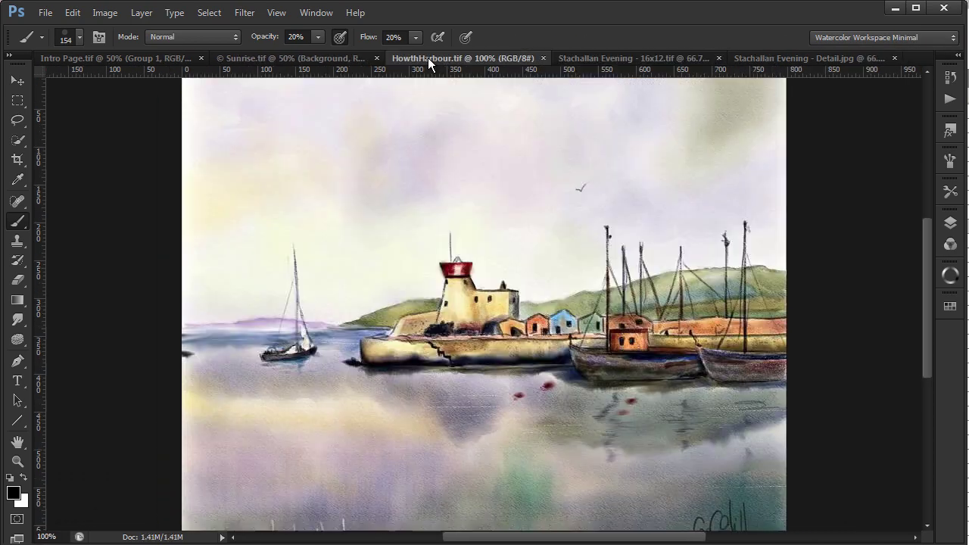
{"action": "left_click", "coordinate": [308, 57]}
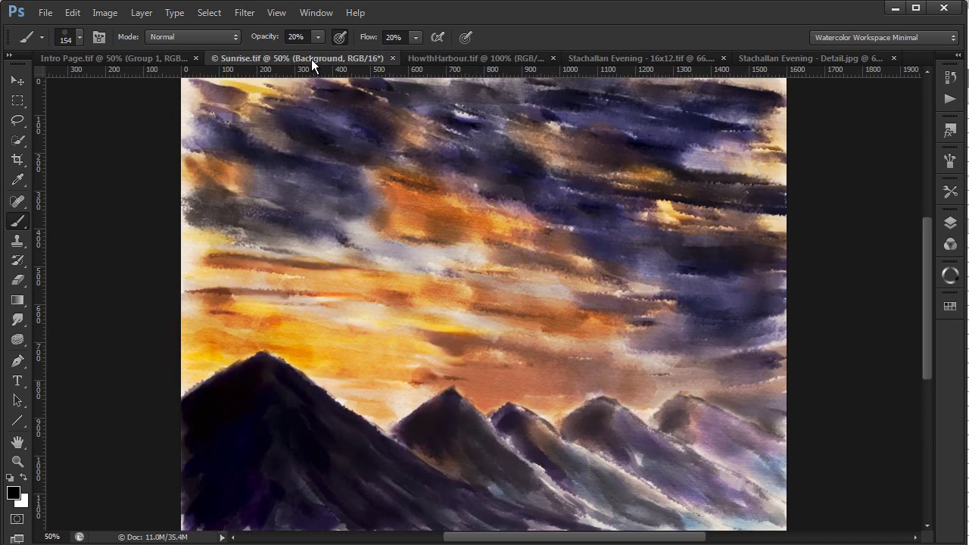
{"action": "left_click", "coordinate": [431, 56]}
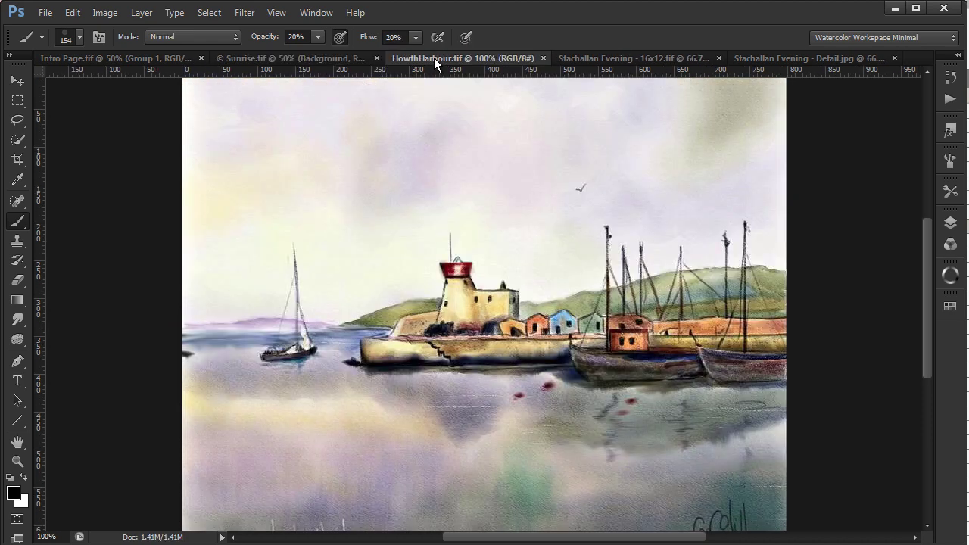
{"action": "left_click", "coordinate": [568, 59]}
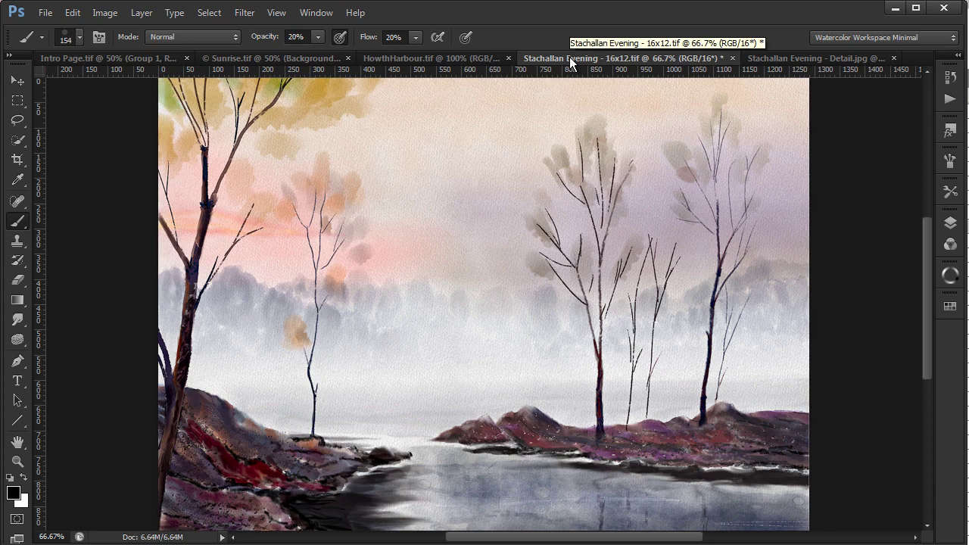
Return to the intro title page and switch to the Watercolor Workspace layout.
{"action": "left_click", "coordinate": [81, 61]}
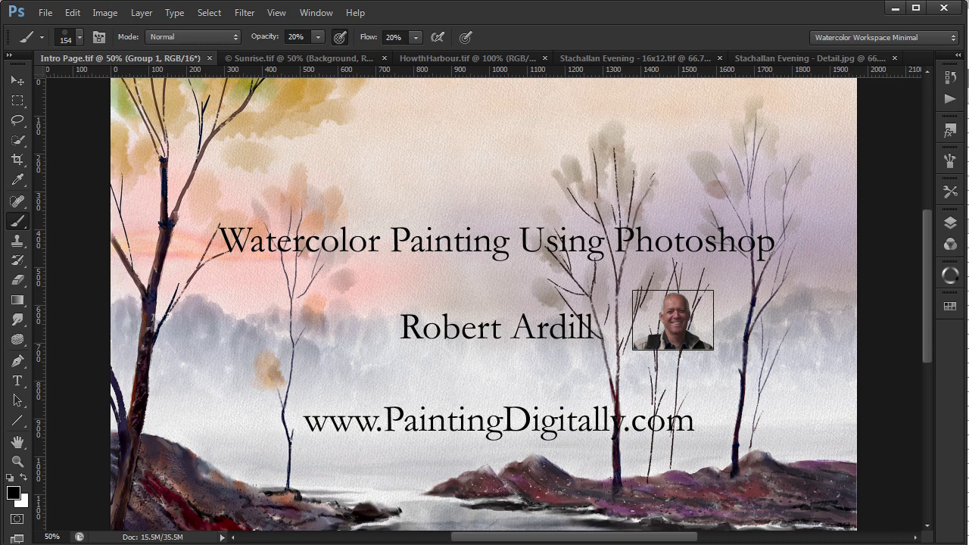
{"action": "left_click", "coordinate": [953, 38]}
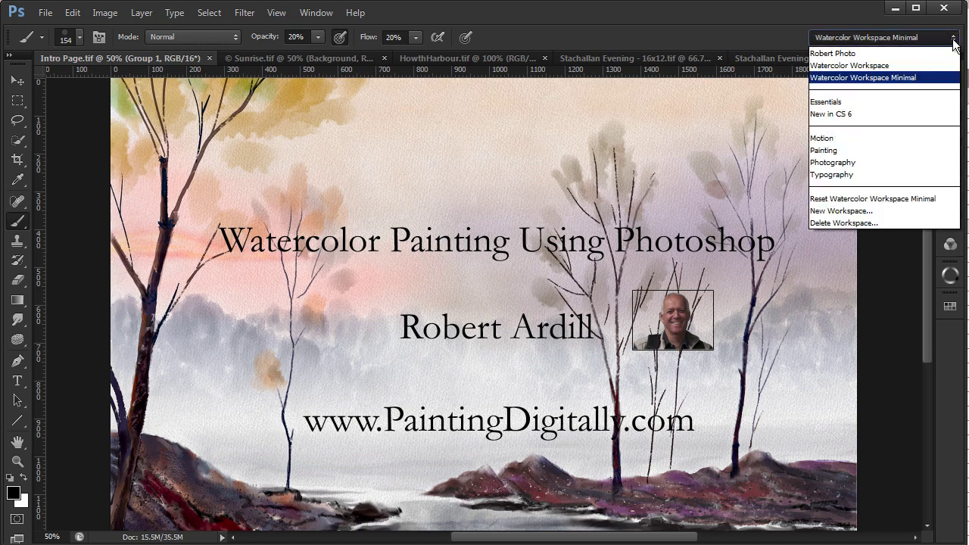
{"action": "left_click", "coordinate": [901, 65]}
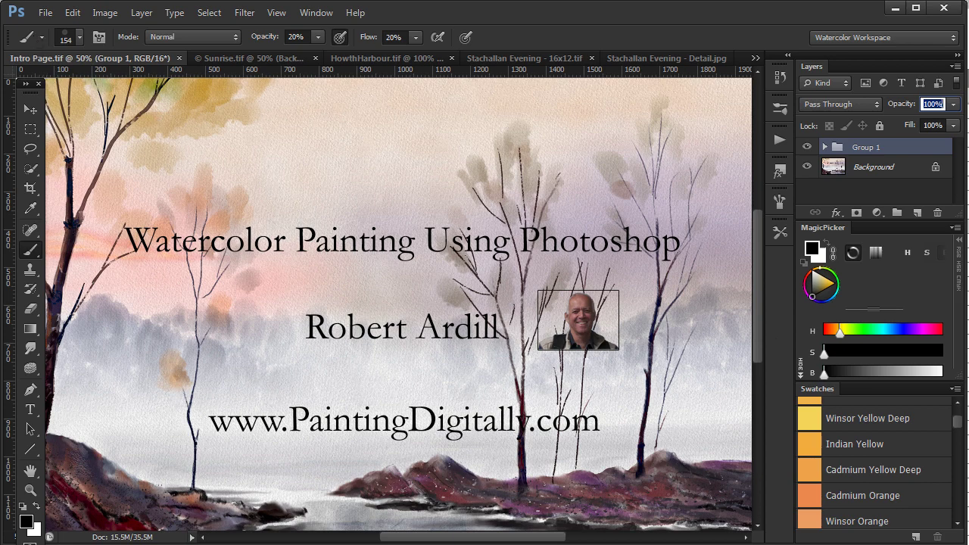
Create a new 16 x 12 in document and run the Make Watercolor Paper action on it.
{"action": "left_click", "coordinate": [45, 13]}
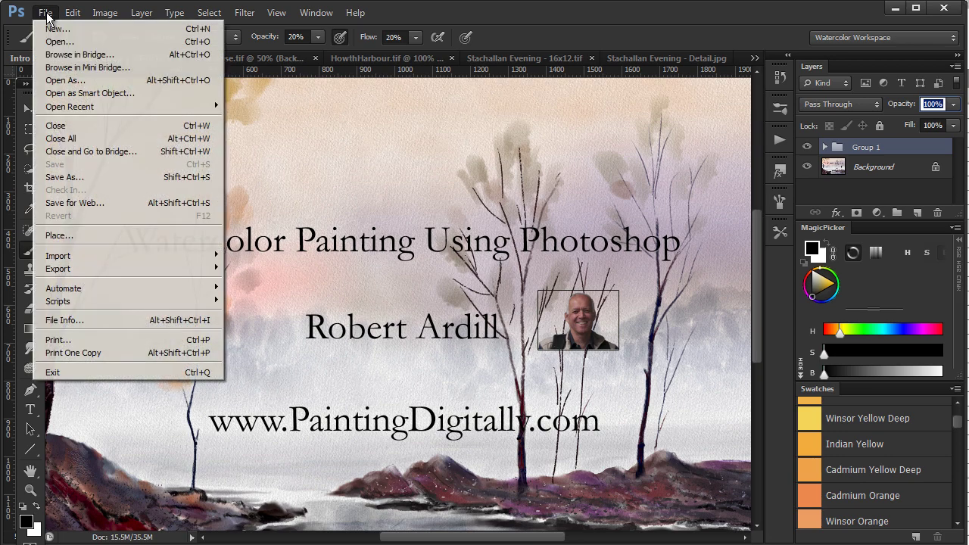
{"action": "left_click", "coordinate": [30, 27]}
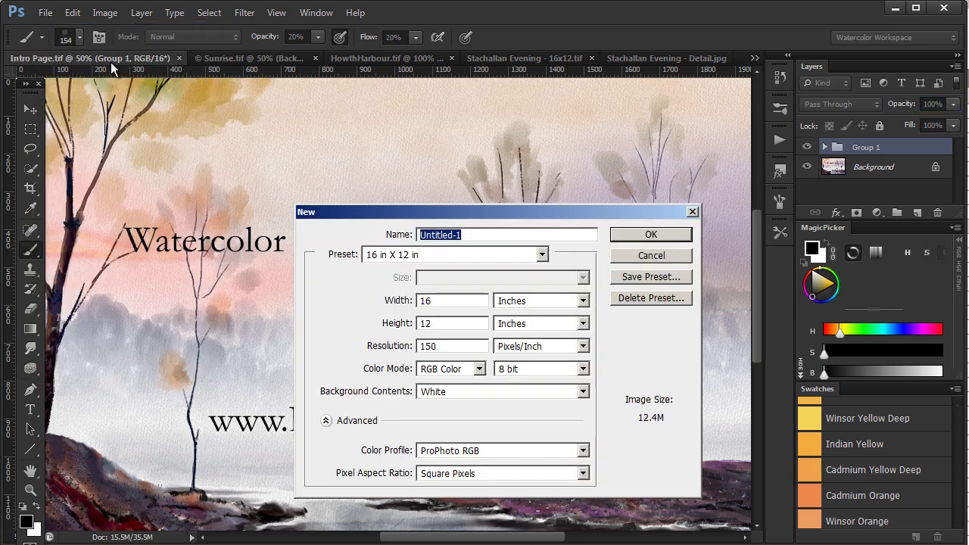
{"action": "left_click", "coordinate": [542, 255]}
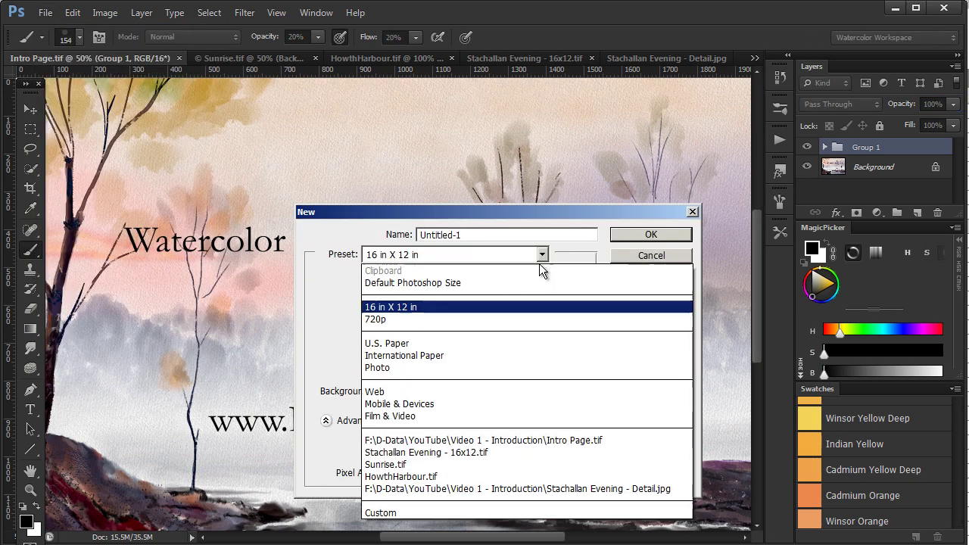
{"action": "left_click", "coordinate": [516, 306]}
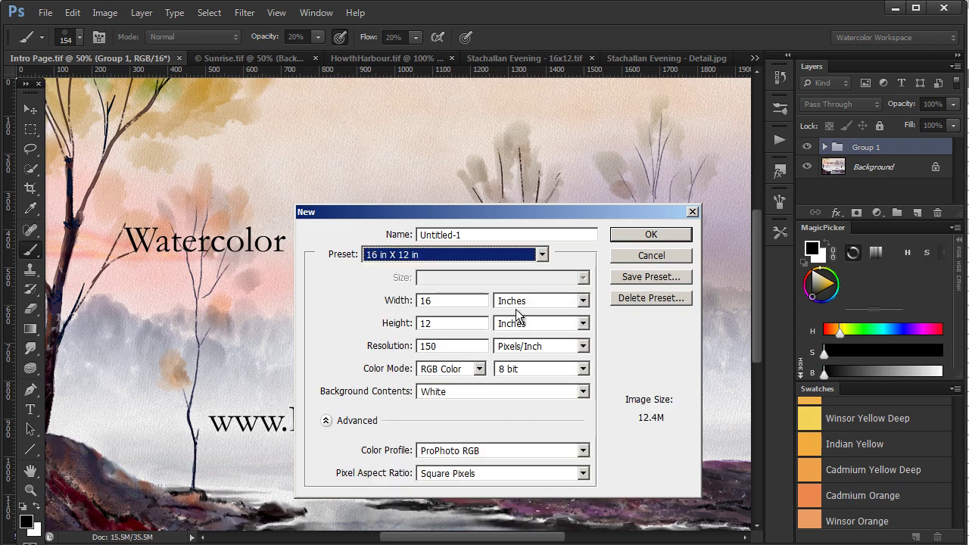
{"action": "left_click", "coordinate": [654, 239]}
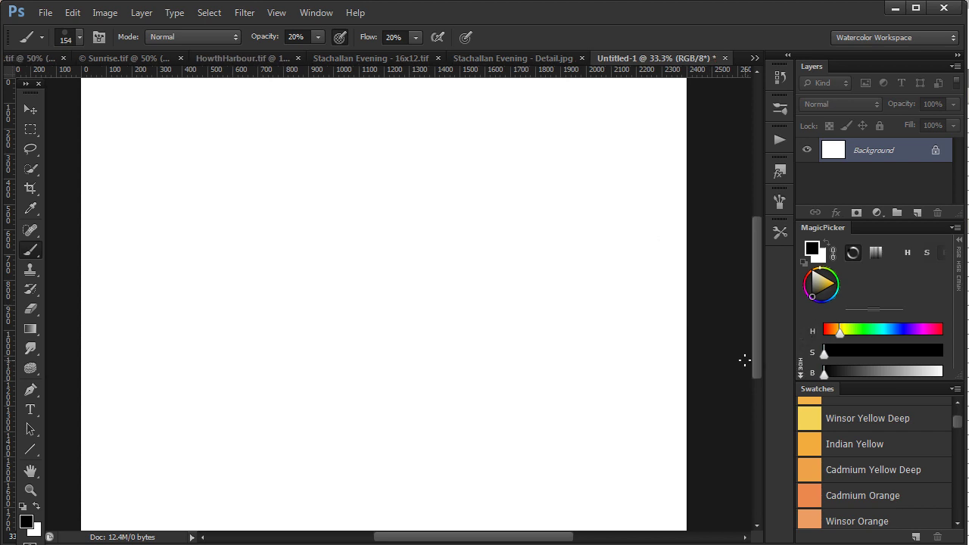
{"action": "left_click", "coordinate": [779, 140]}
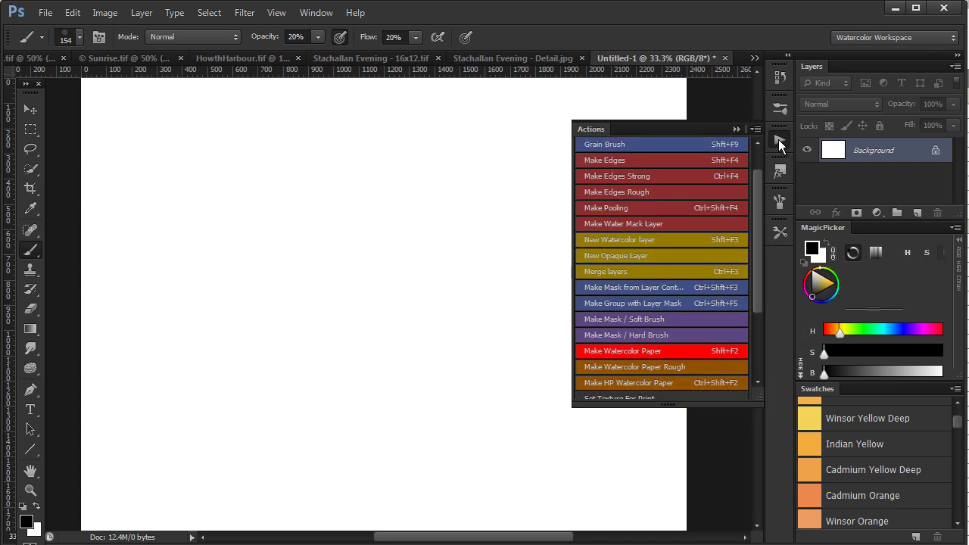
{"action": "left_click", "coordinate": [648, 351]}
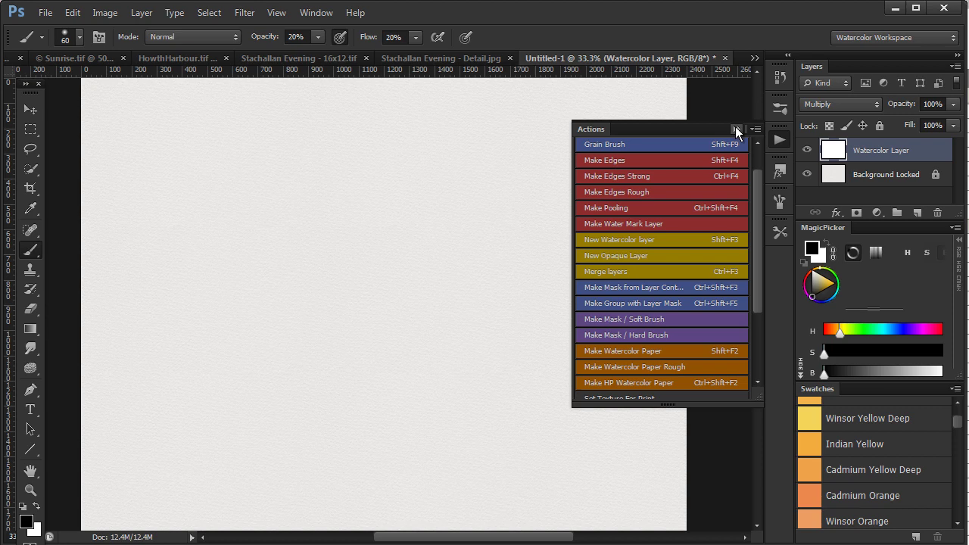
Zoom the canvas to 100% and select the Wash Splatter Sharp brush preset.
{"action": "left_click", "coordinate": [734, 129]}
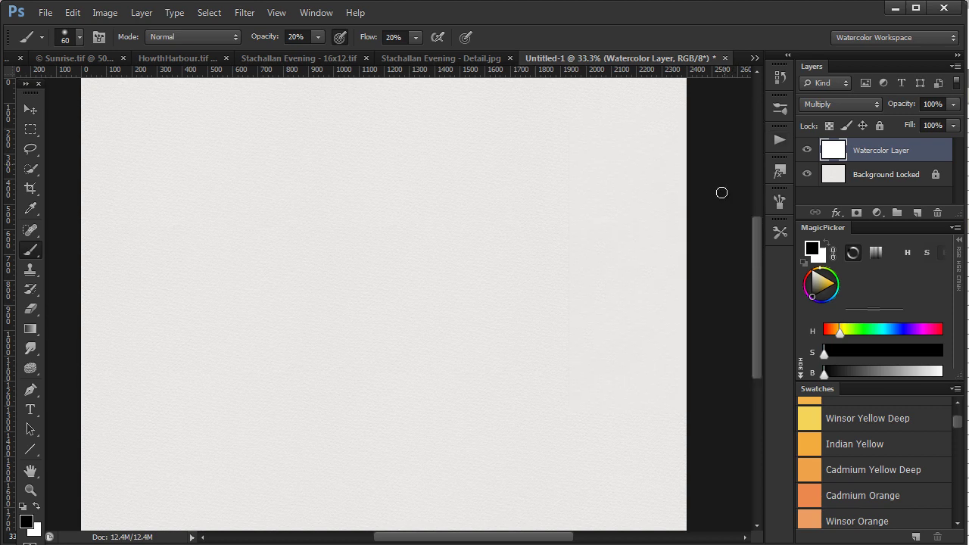
{"action": "key", "text": "ctrl+plus"}
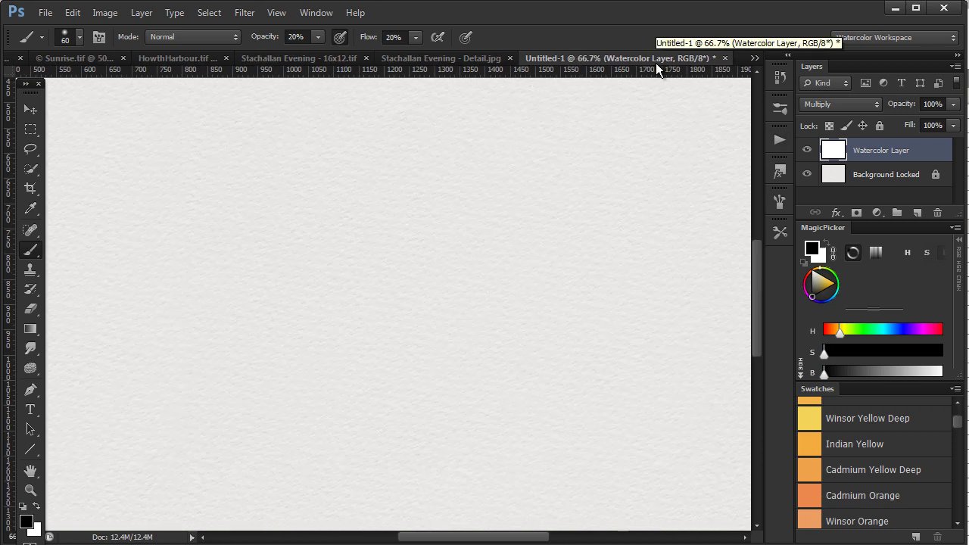
{"action": "key", "text": "ctrl+plus"}
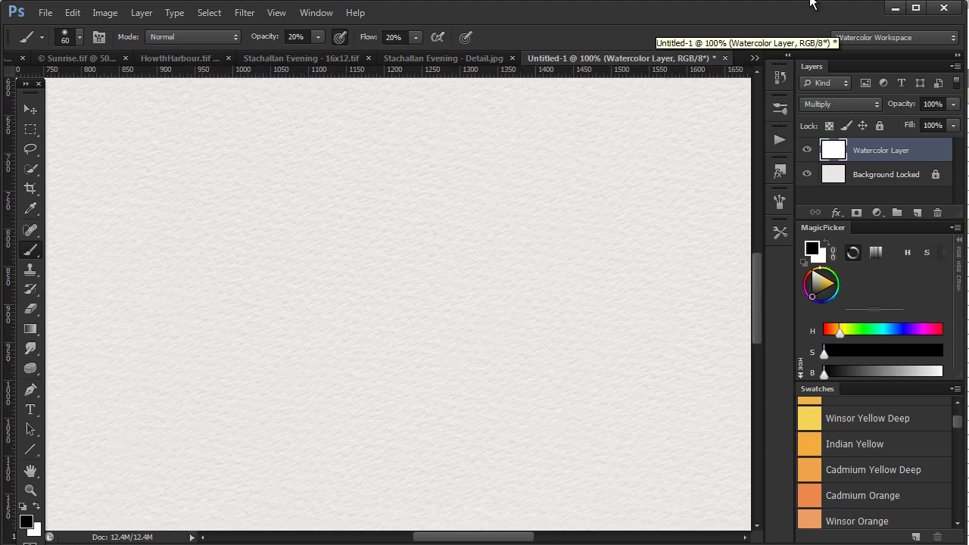
{"action": "left_click", "coordinate": [779, 232]}
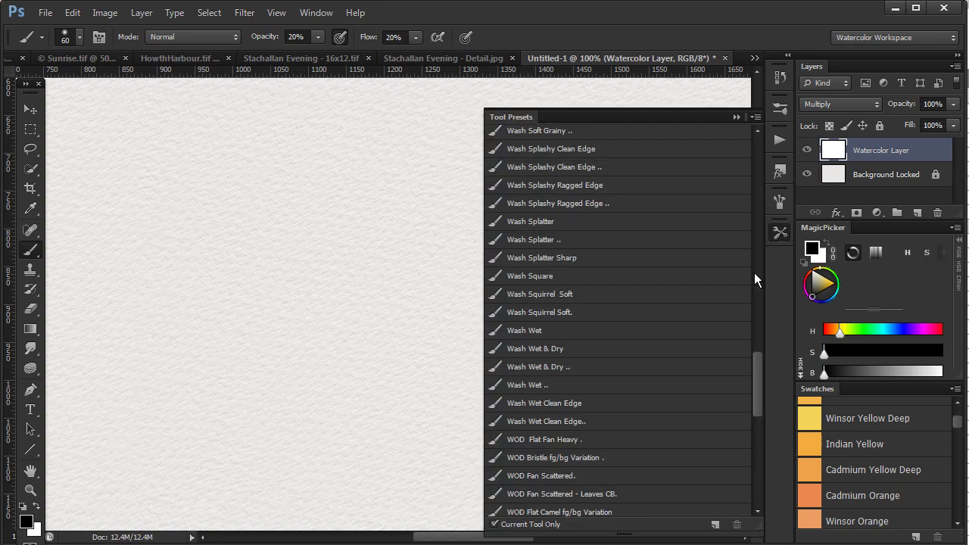
{"action": "left_click", "coordinate": [552, 259]}
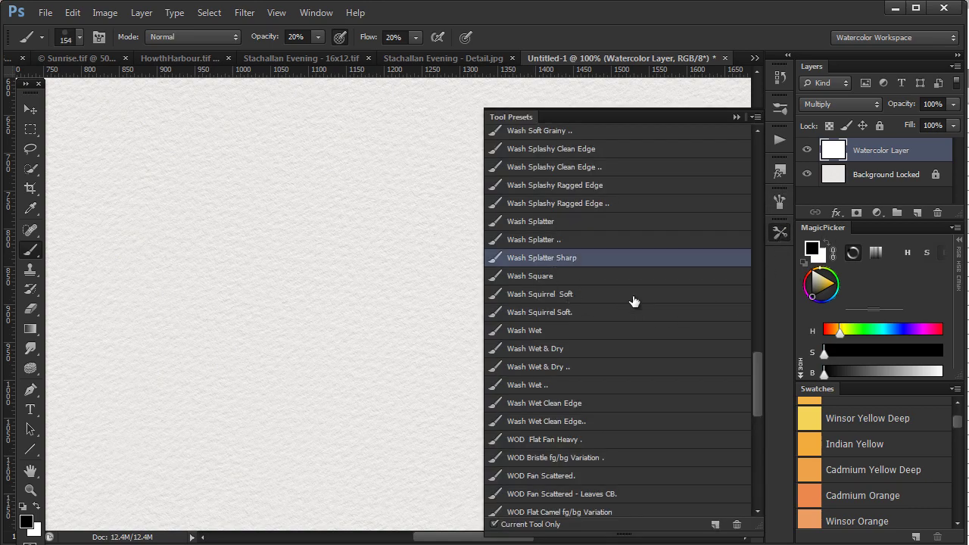
Paint an Indian Yellow wash near the canvas centre, spreading it rightward and down.
{"action": "left_click", "coordinate": [810, 447]}
{"action": "left_click", "coordinate": [735, 118]}
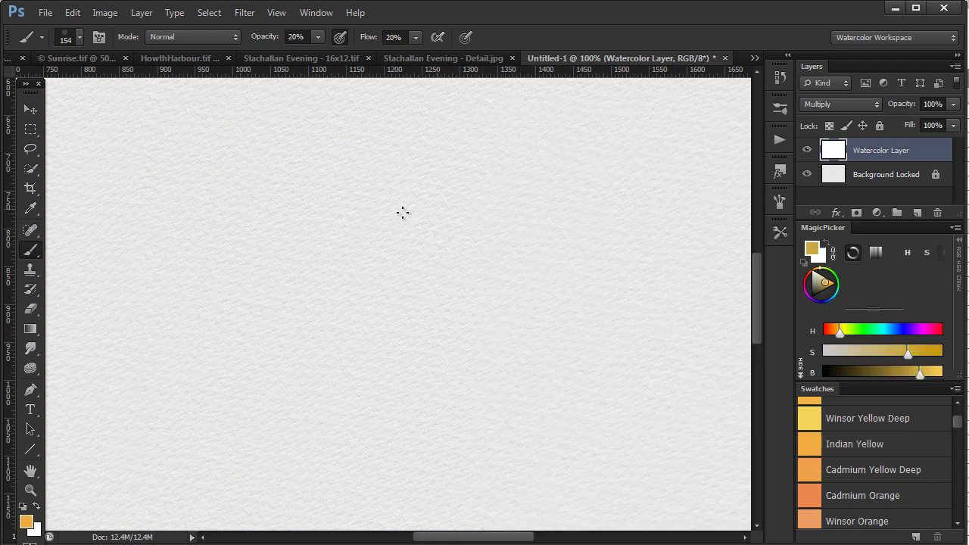
{"action": "mouse_move", "coordinate": [422, 204]}
{"action": "left_mouse_down"}
{"action": "mouse_move", "coordinate": [470, 250]}
{"action": "mouse_move", "coordinate": [522, 242]}
{"action": "mouse_move", "coordinate": [524, 303]}
{"action": "mouse_move", "coordinate": [567, 328]}
{"action": "left_mouse_up"}
{"action": "mouse_move", "coordinate": [437, 218]}
{"action": "left_mouse_down"}
{"action": "mouse_move", "coordinate": [472, 309]}
{"action": "mouse_move", "coordinate": [453, 347]}
{"action": "mouse_move", "coordinate": [400, 295]}
{"action": "mouse_move", "coordinate": [502, 346]}
{"action": "mouse_move", "coordinate": [522, 325]}
{"action": "left_mouse_up"}
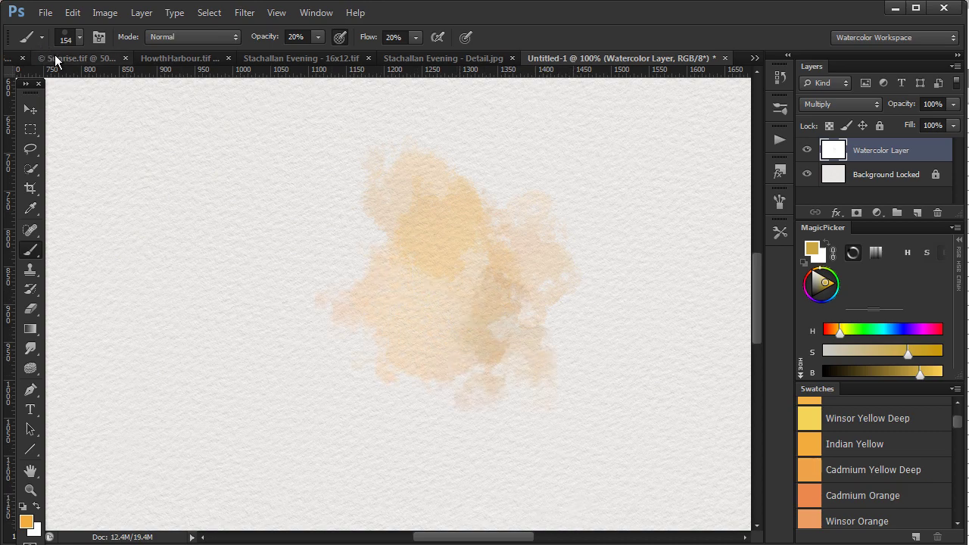
Pass through Sunrise.tif and bring Intro Page.tif back to the front.
{"action": "left_click", "coordinate": [55, 59]}
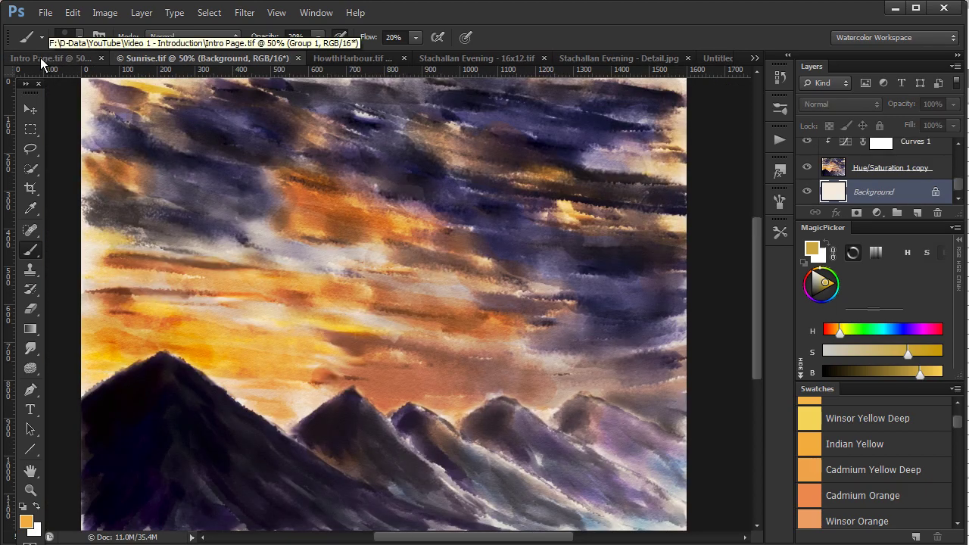
{"action": "left_click", "coordinate": [50, 61]}
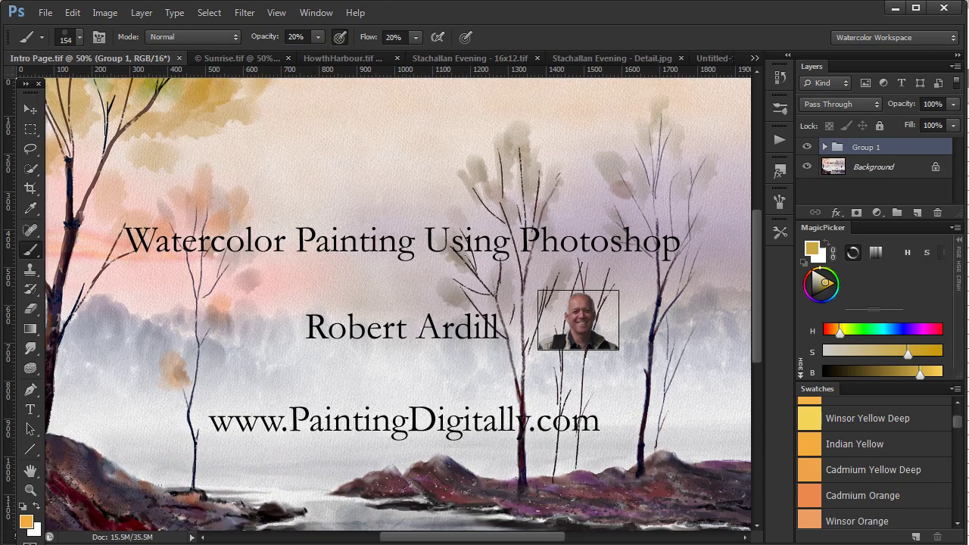